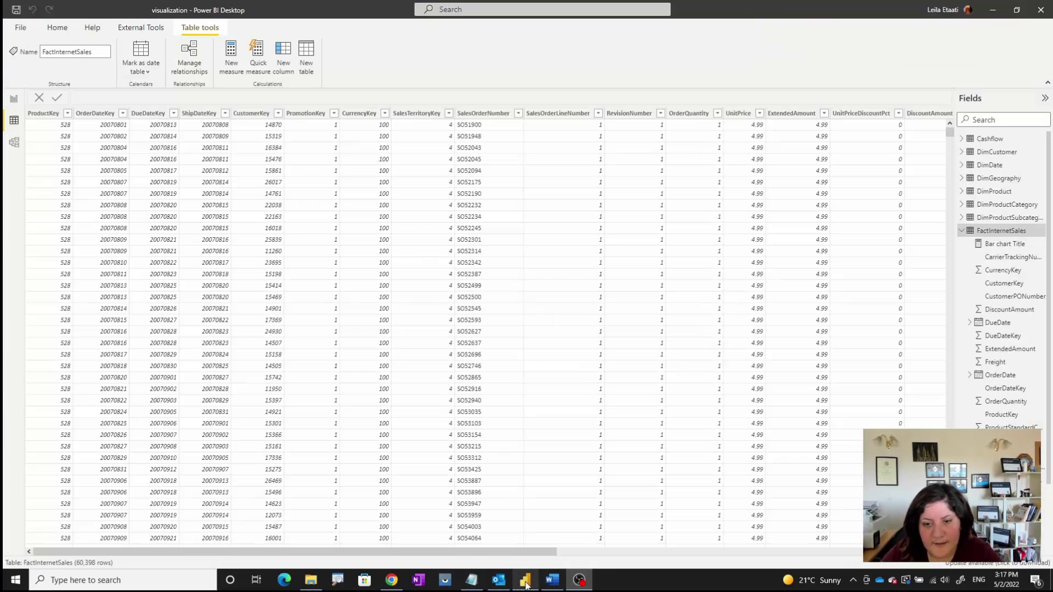
Switch from the Word measure-table sketch to Power BI's FactInternetSales data view.
{"action": "left_click", "coordinate": [525, 580]}
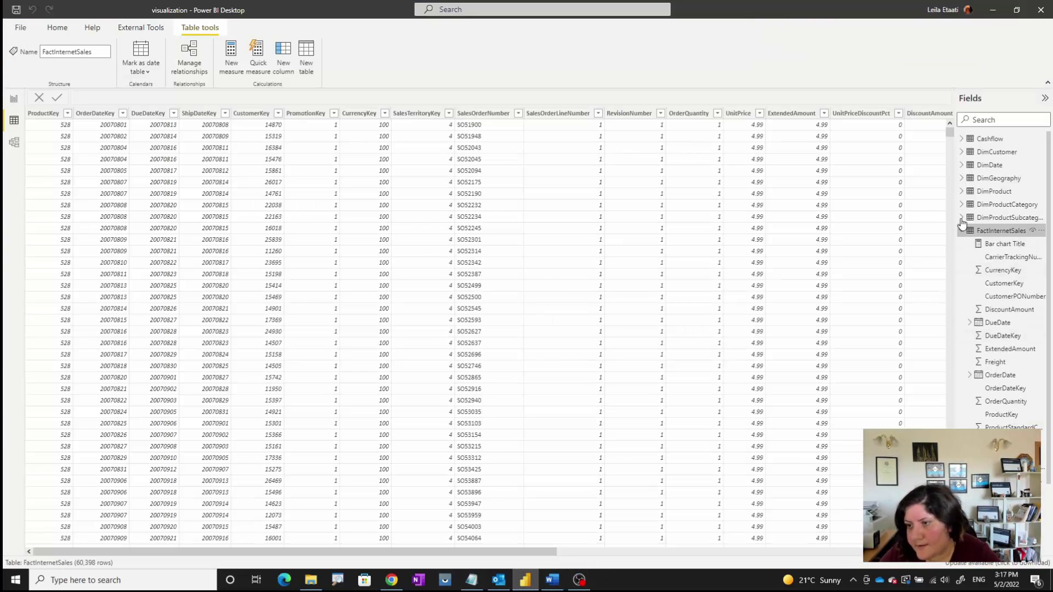
{"action": "mouse_move", "coordinate": [935, 186]}
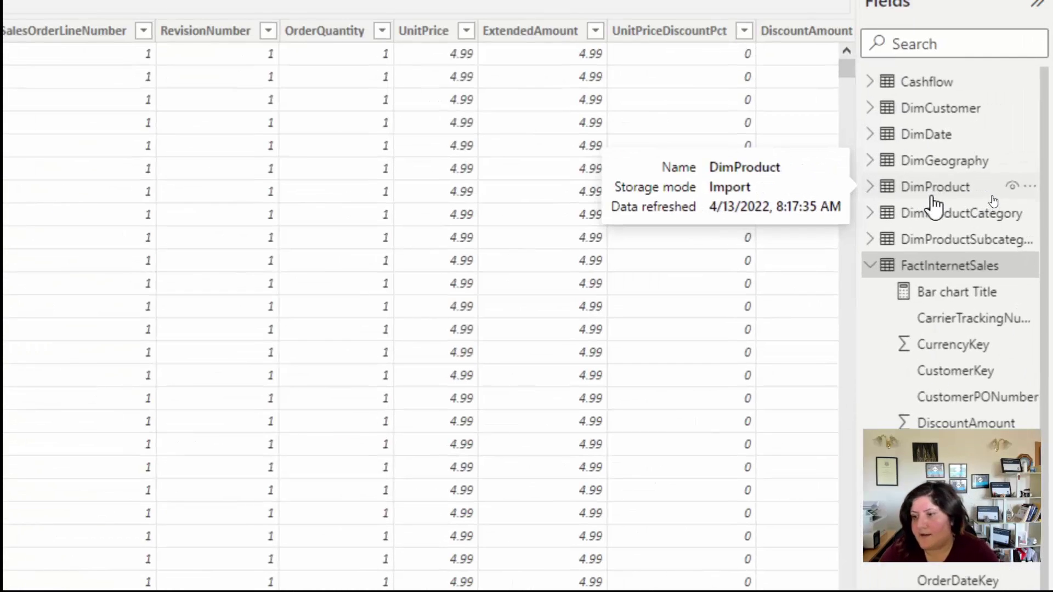
Inspect the Bar chart Title formula and DimCustomer's fields, collapsing DimCustomer and FactInternetSales.
{"action": "left_click", "coordinate": [957, 293]}
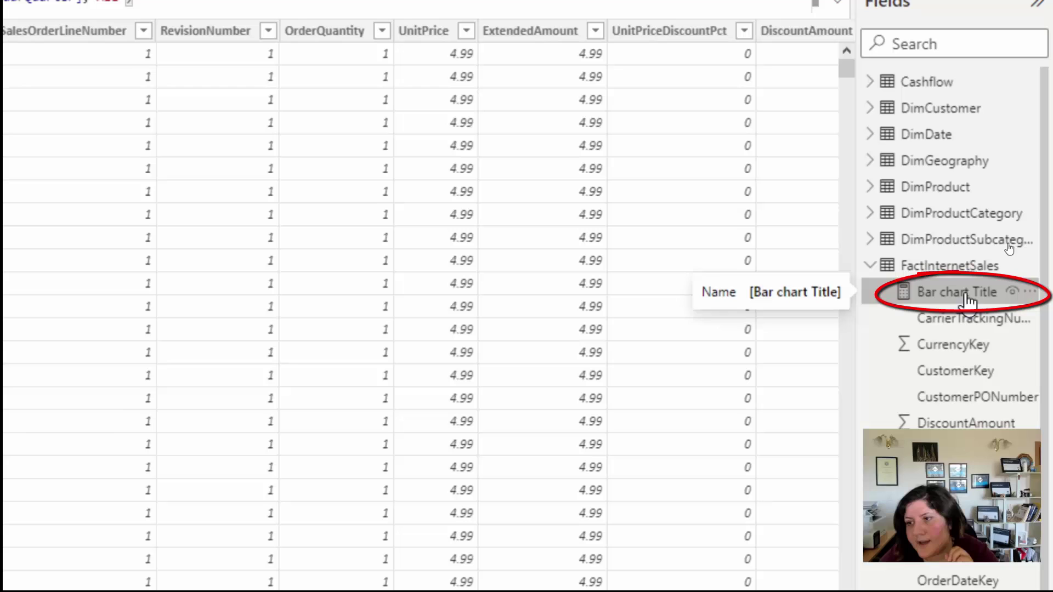
{"action": "mouse_move", "coordinate": [941, 108]}
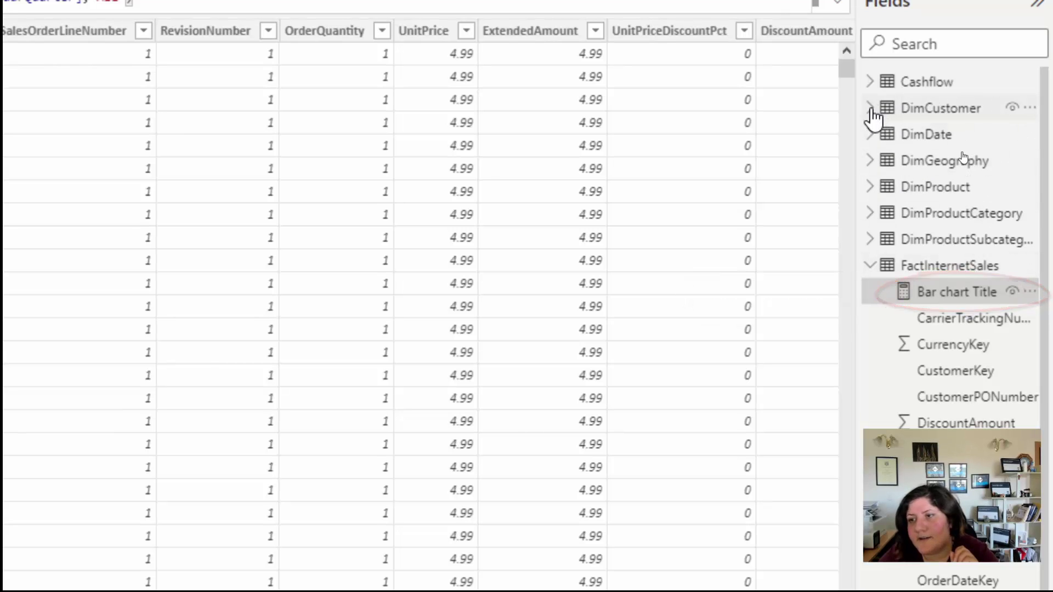
{"action": "left_click", "coordinate": [871, 108]}
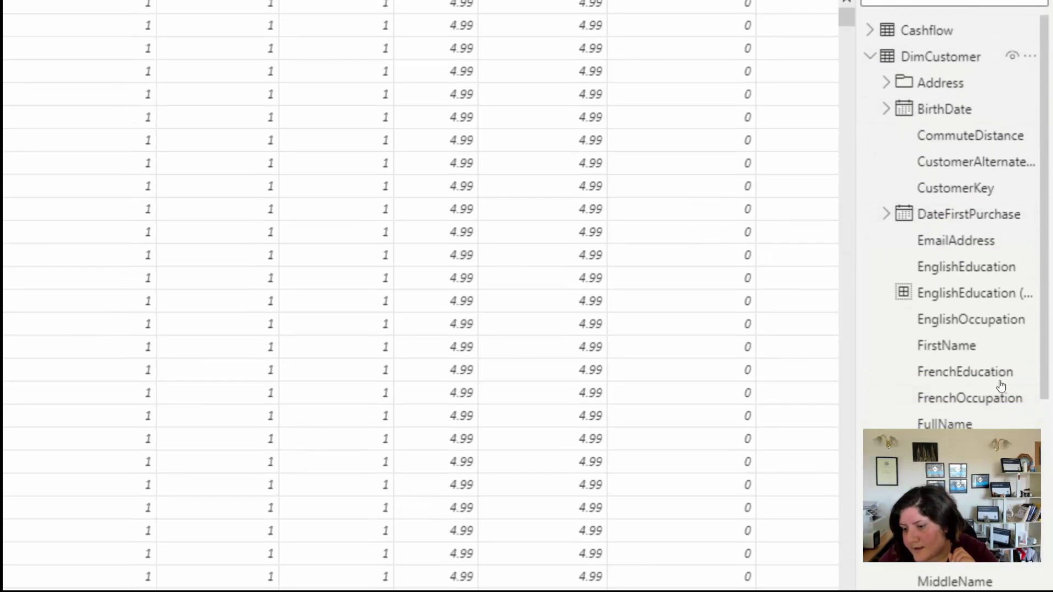
{"action": "scroll", "coordinate": [1004, 373], "scroll_direction": "down", "scroll_amount": 5}
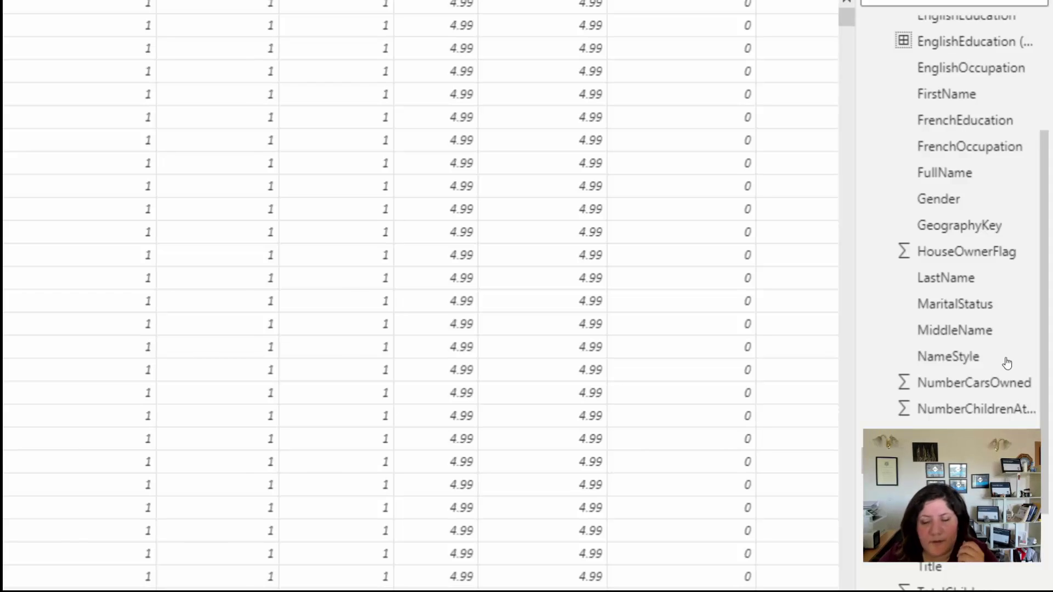
{"action": "scroll", "coordinate": [1007, 363], "scroll_direction": "up", "scroll_amount": 5}
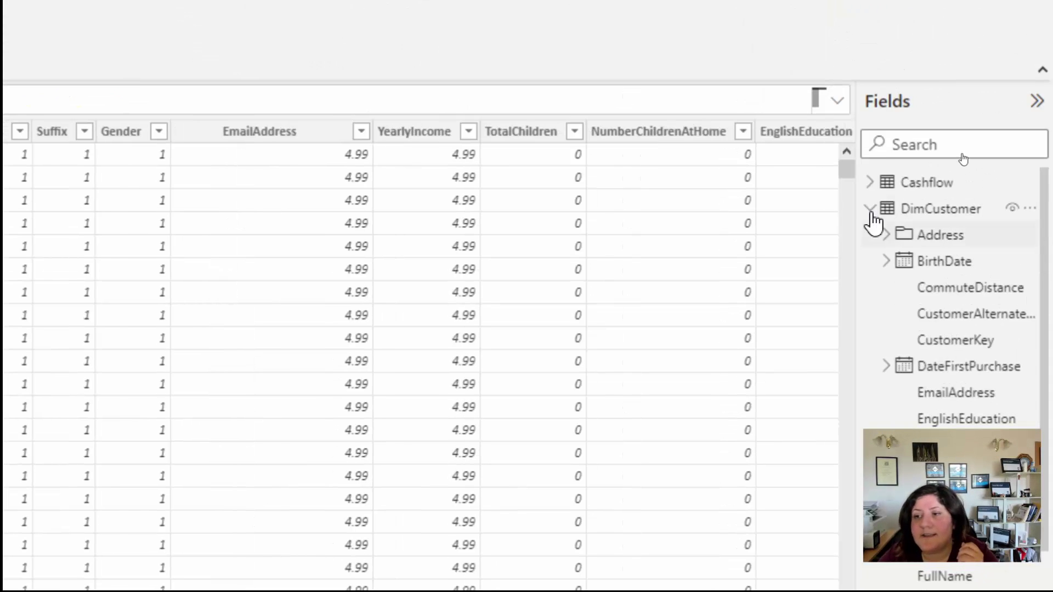
{"action": "left_click", "coordinate": [870, 210]}
{"action": "left_click", "coordinate": [871, 367]}
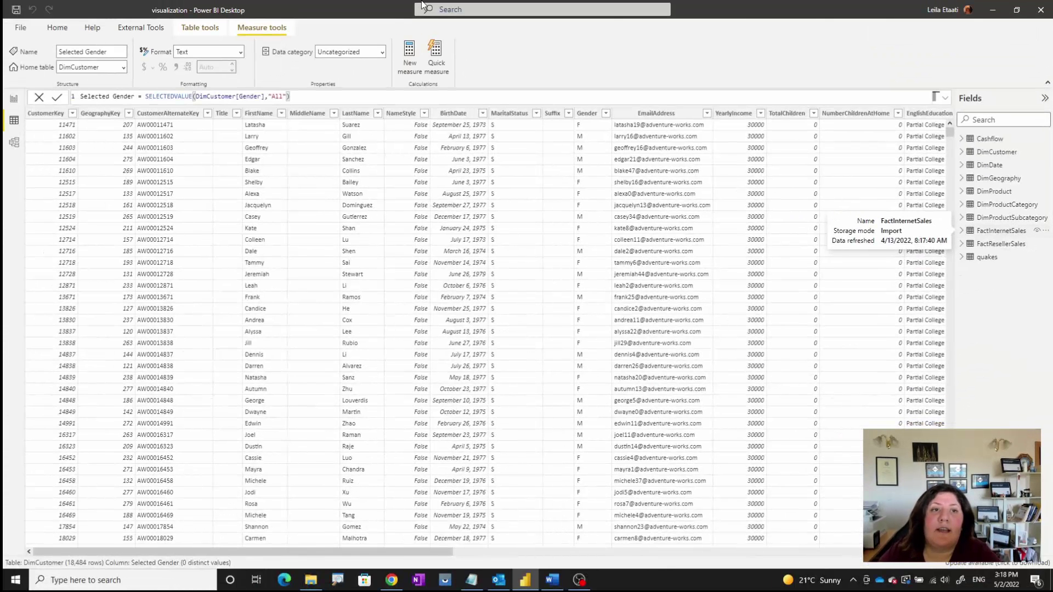
{"action": "left_click", "coordinate": [205, 28]}
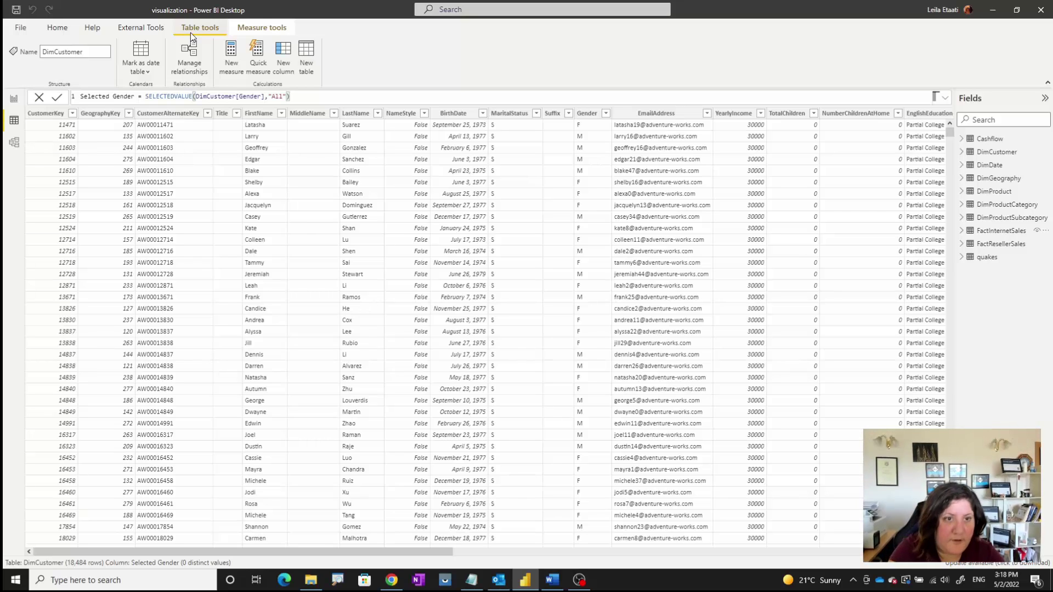
Create a new calculated table and select its default 'Table' name to rename it MeasureTBL.
{"action": "left_click_drag", "start_coordinate": [174, 18], "coordinate": [215, 32]}
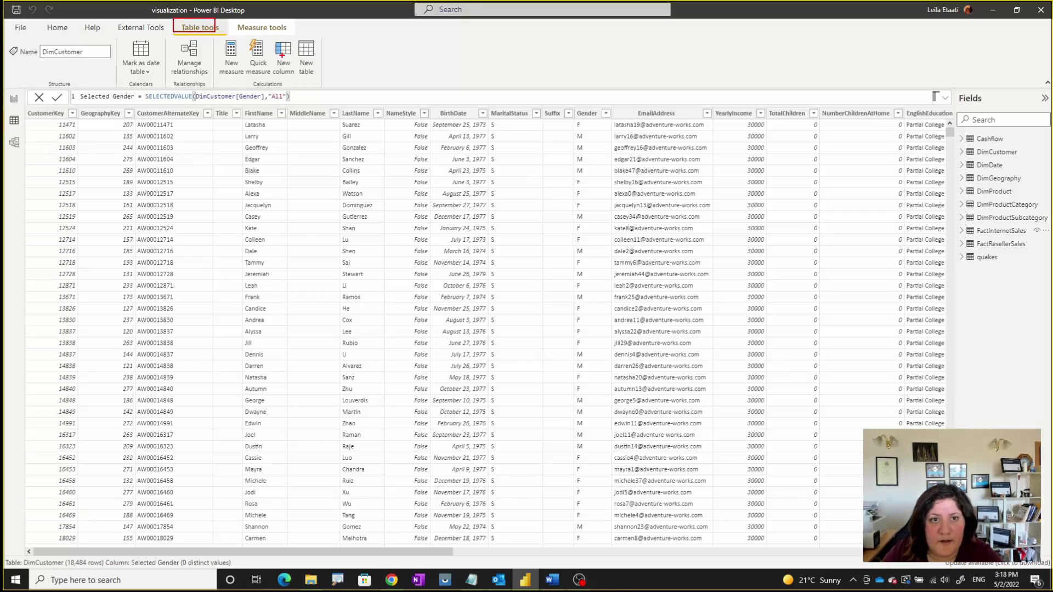
{"action": "left_click_drag", "start_coordinate": [295, 35], "coordinate": [323, 84]}
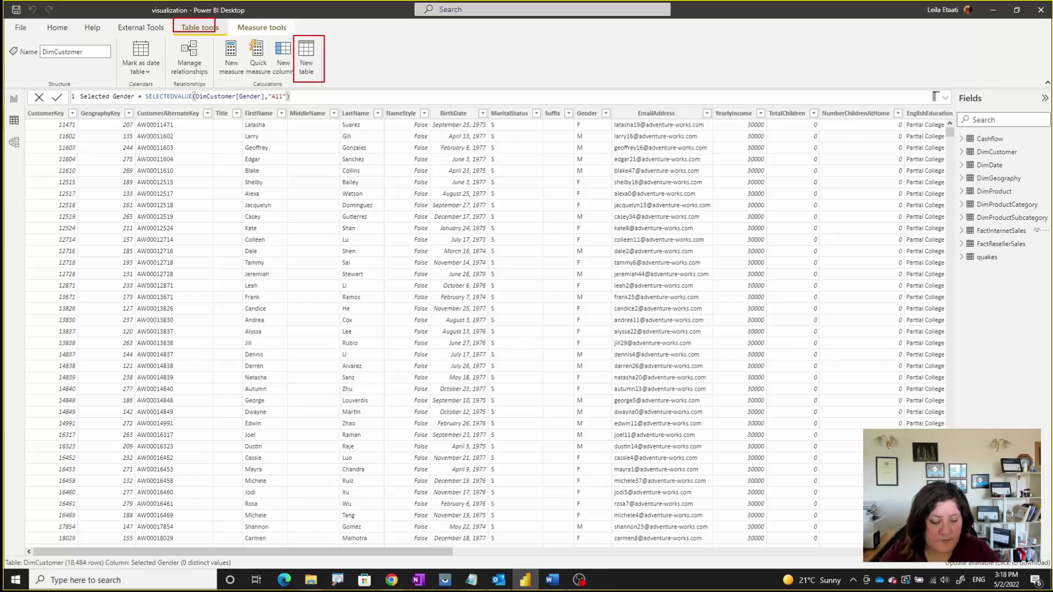
{"action": "key", "text": "Escape"}
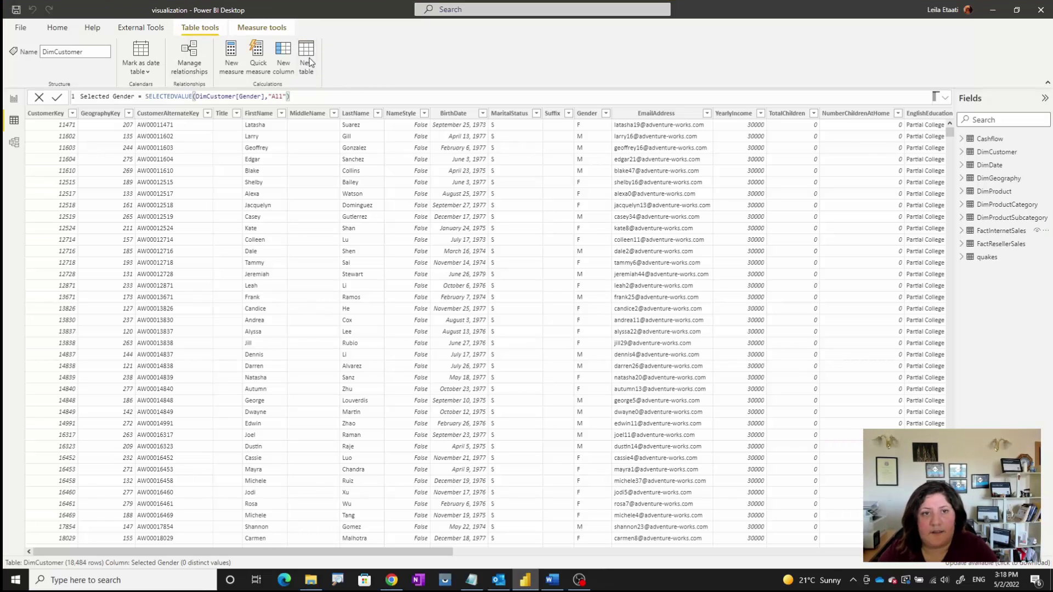
{"action": "left_click", "coordinate": [310, 62]}
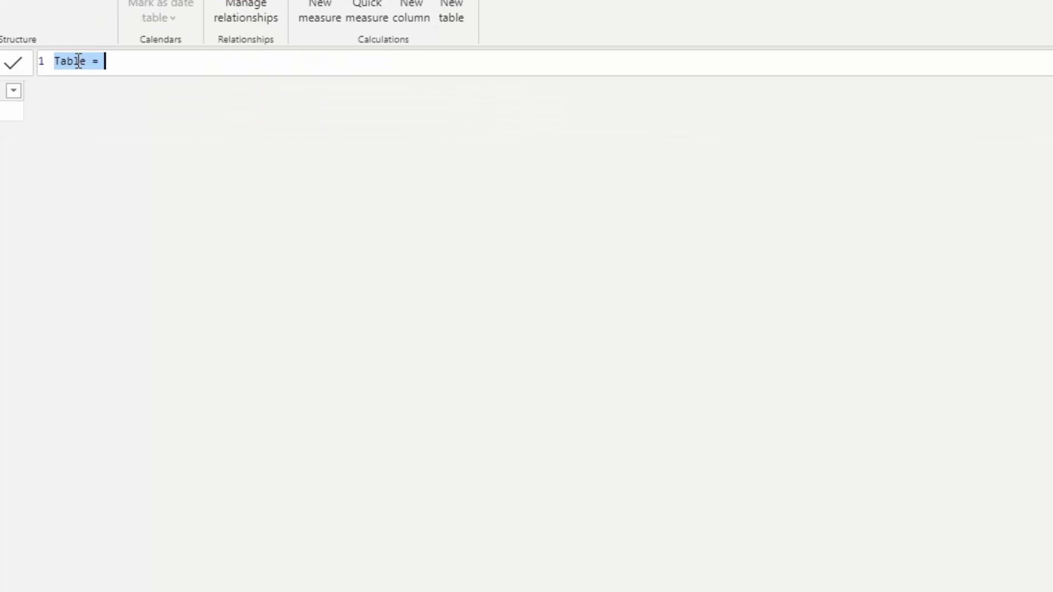
{"action": "double_click", "coordinate": [79, 61]}
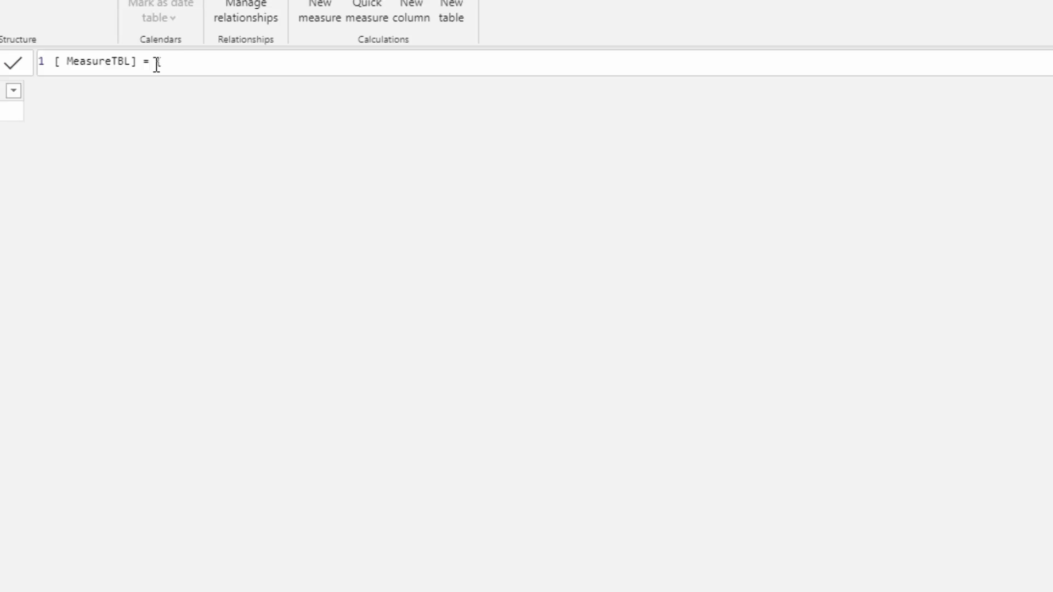
Define MeasureTBL as {BLANK()} and check its single Value column in Fields.
{"action": "type", "text": "BLANK()"}
{"action": "type", "text": "]"}
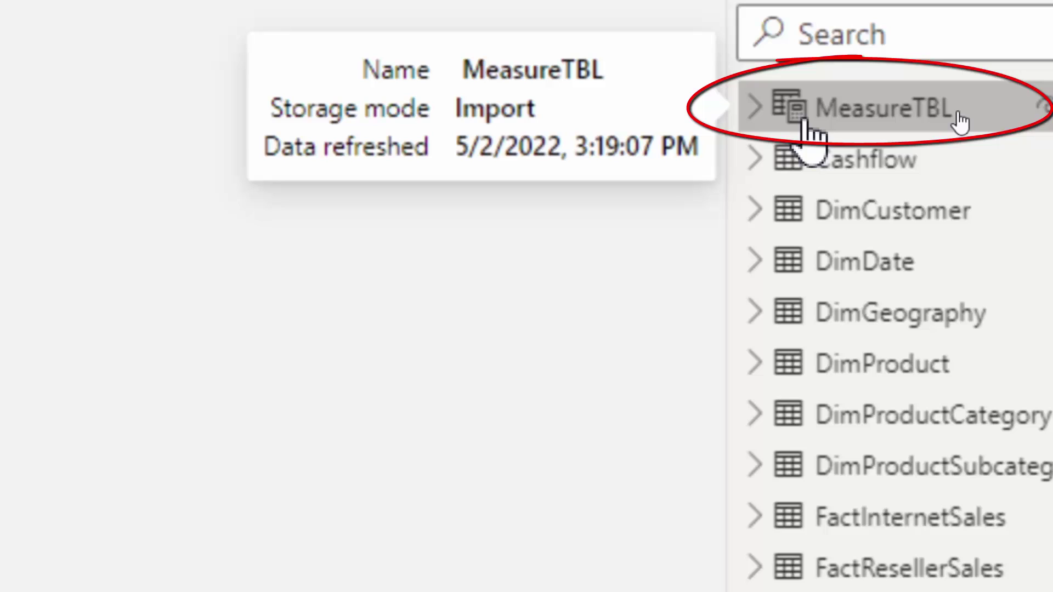
{"action": "left_click", "coordinate": [762, 115]}
{"action": "left_click", "coordinate": [760, 113]}
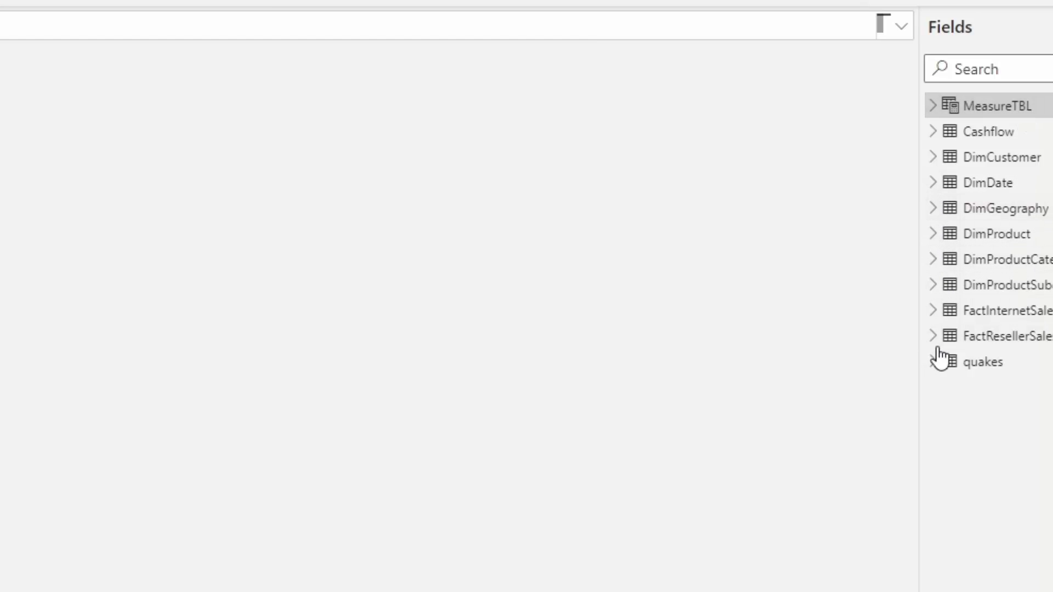
{"action": "left_click", "coordinate": [937, 315]}
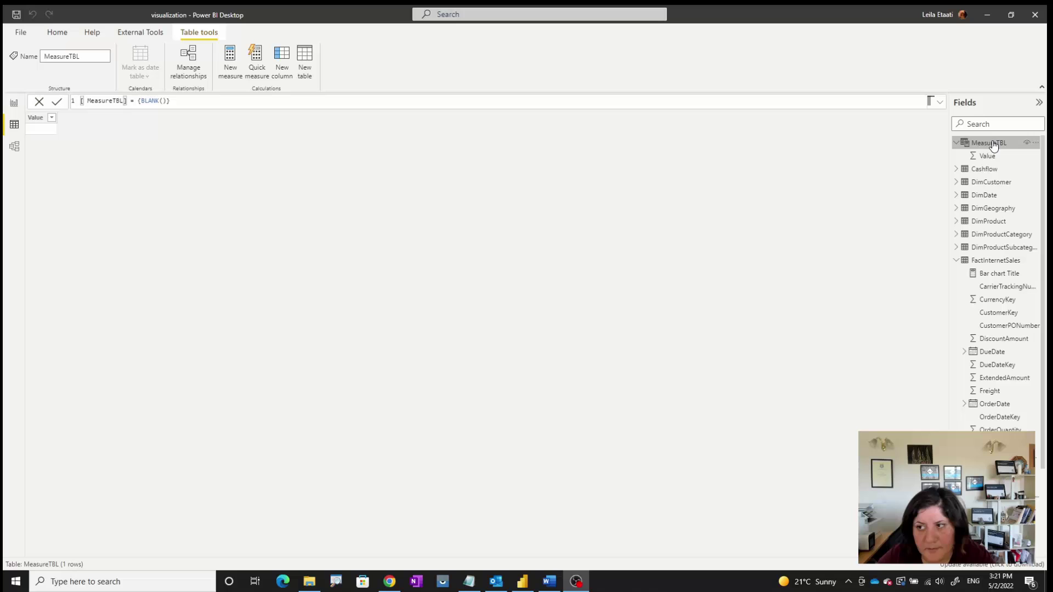
In Model view, drag the Selected Gender and Bar chart Title measures into MeasureTBL.
{"action": "left_click", "coordinate": [15, 148]}
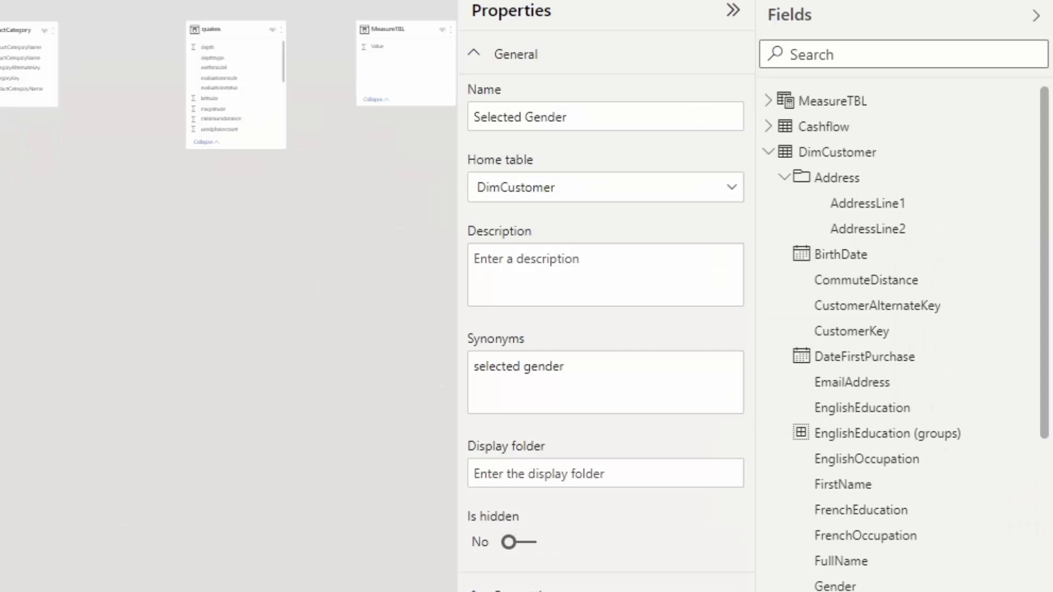
{"action": "left_click_drag", "start_coordinate": [944, 247], "coordinate": [933, 153]}
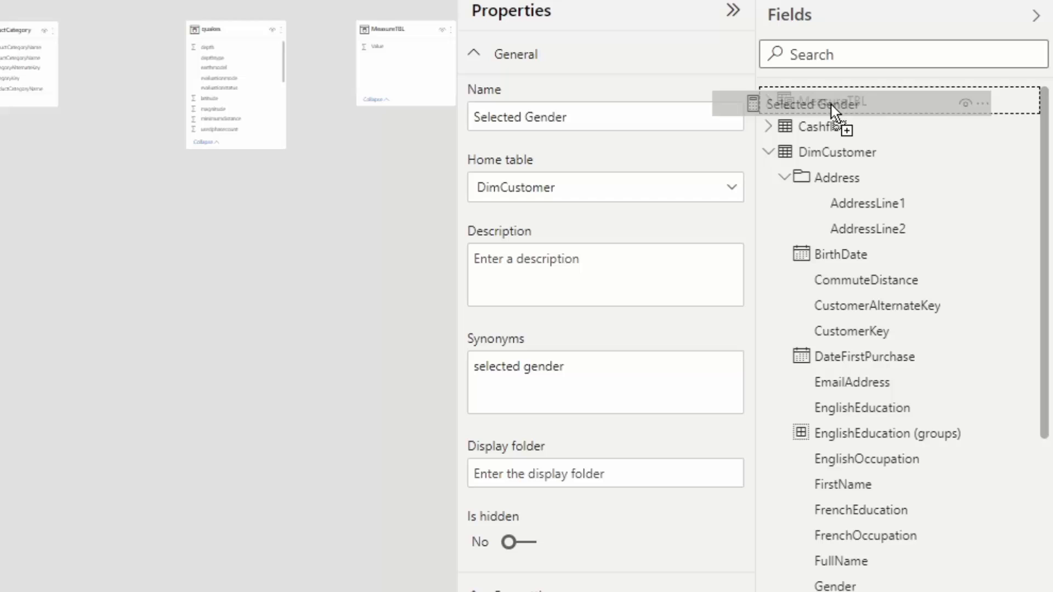
{"action": "left_click_drag", "start_coordinate": [831, 110], "coordinate": [831, 104]}
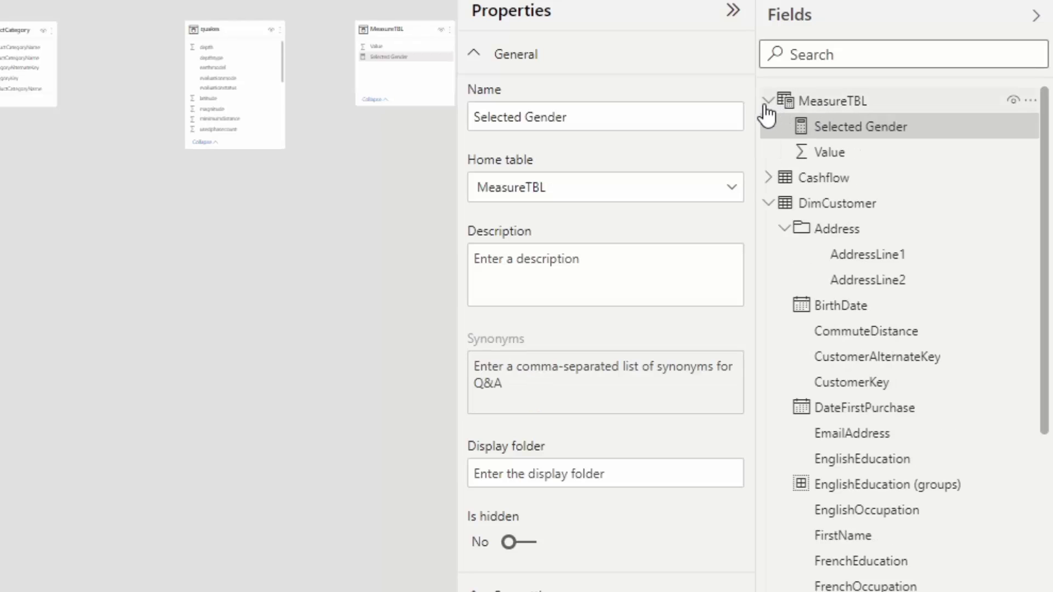
{"action": "left_click", "coordinate": [768, 203]}
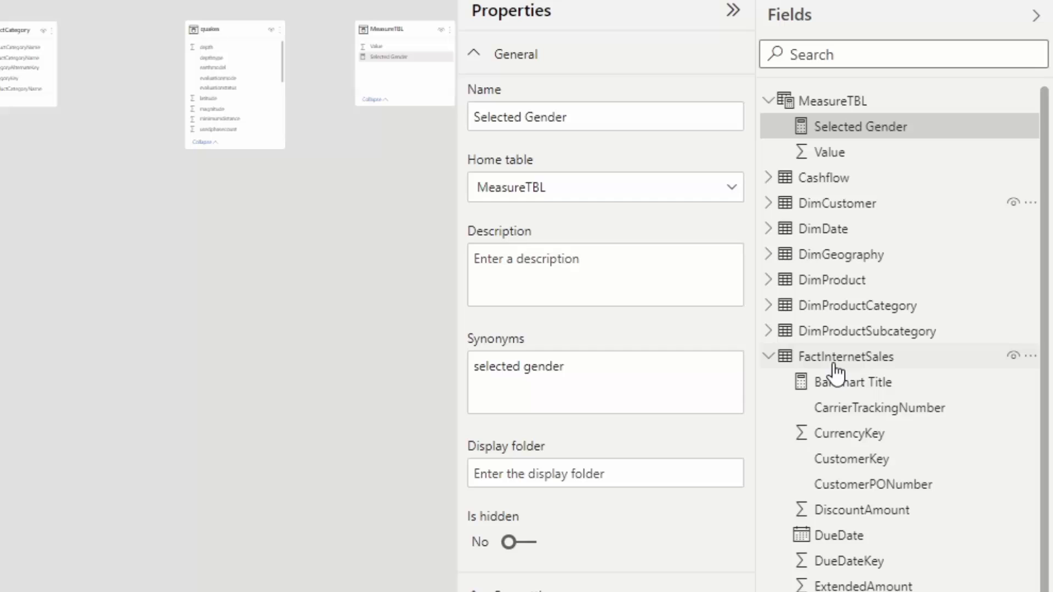
{"action": "mouse_move", "coordinate": [839, 384]}
{"action": "left_mouse_down"}
{"action": "mouse_move", "coordinate": [841, 122]}
{"action": "mouse_move", "coordinate": [845, 134]}
{"action": "left_mouse_up"}
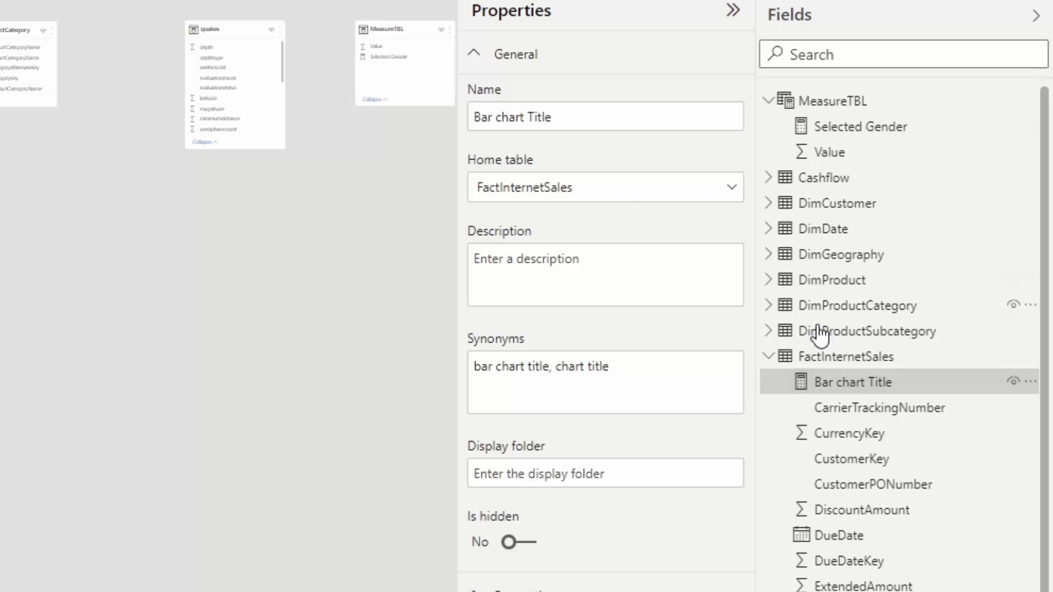
{"action": "mouse_move", "coordinate": [850, 385]}
{"action": "left_mouse_down"}
{"action": "mouse_move", "coordinate": [854, 120]}
{"action": "mouse_move", "coordinate": [841, 103]}
{"action": "left_mouse_up"}
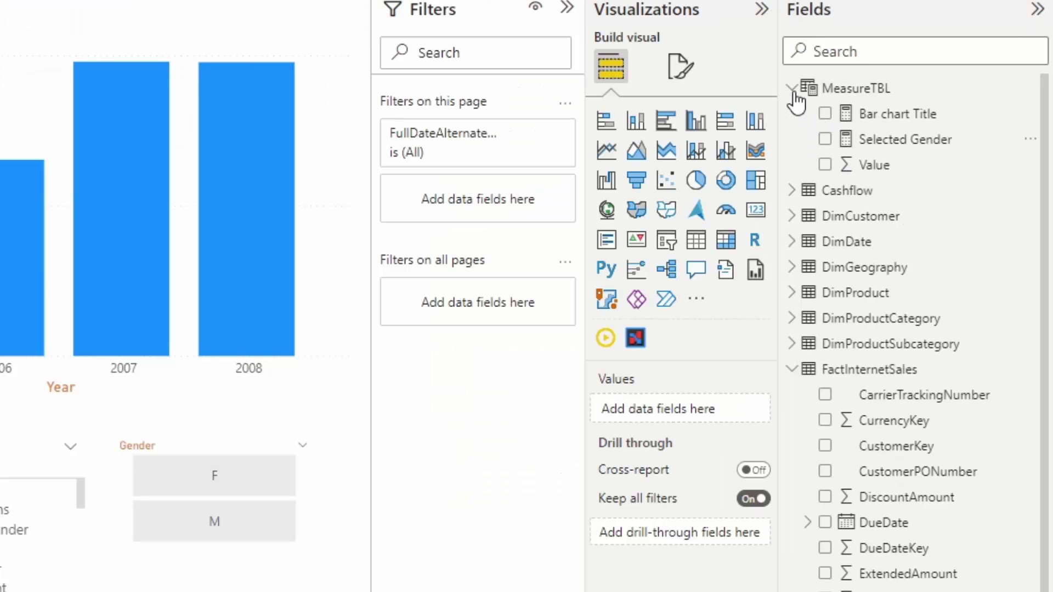
Try moving the Total Sales measure into MeasureTBL and confirm Bar chart Title's home table.
{"action": "left_click", "coordinate": [793, 93]}
{"action": "scroll", "coordinate": [910, 329], "scroll_direction": "down", "scroll_amount": 4}
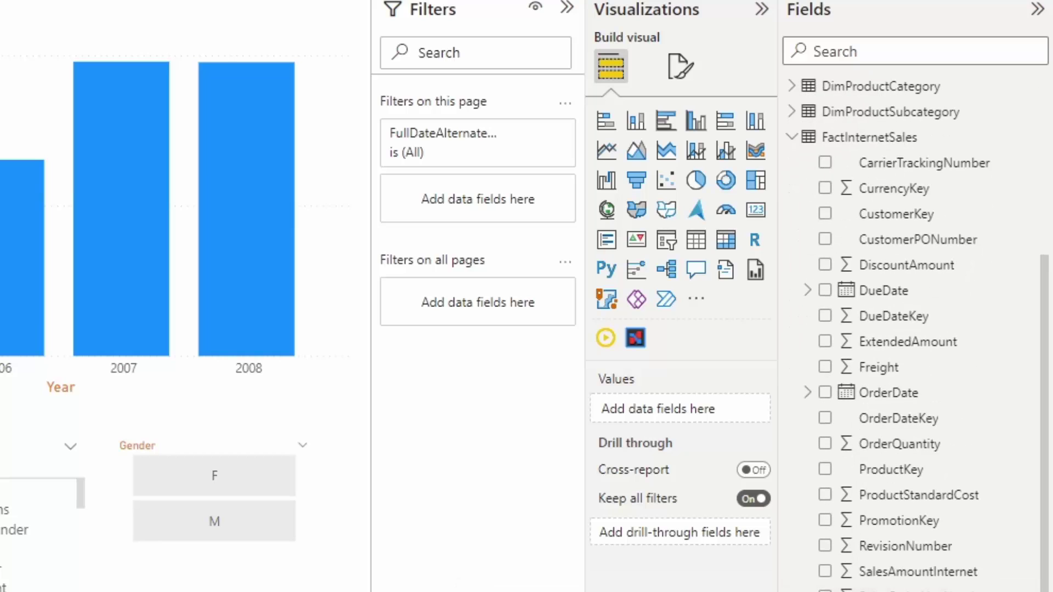
{"action": "scroll", "coordinate": [910, 329], "scroll_direction": "up", "scroll_amount": 2}
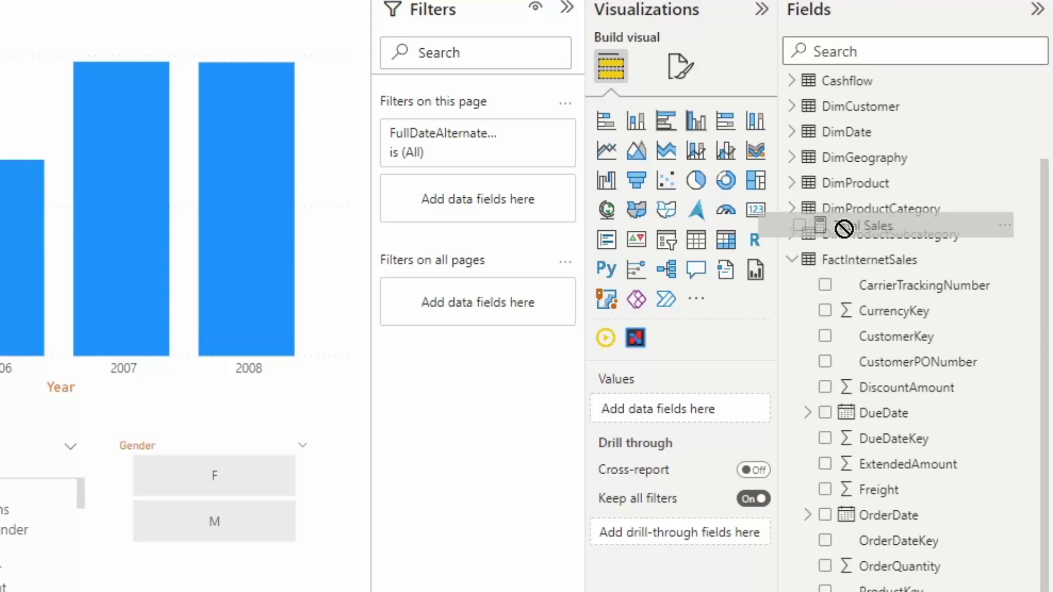
{"action": "left_click_drag", "start_coordinate": [897, 422], "coordinate": [841, 90]}
{"action": "scroll", "coordinate": [911, 330], "scroll_direction": "up", "scroll_amount": 2}
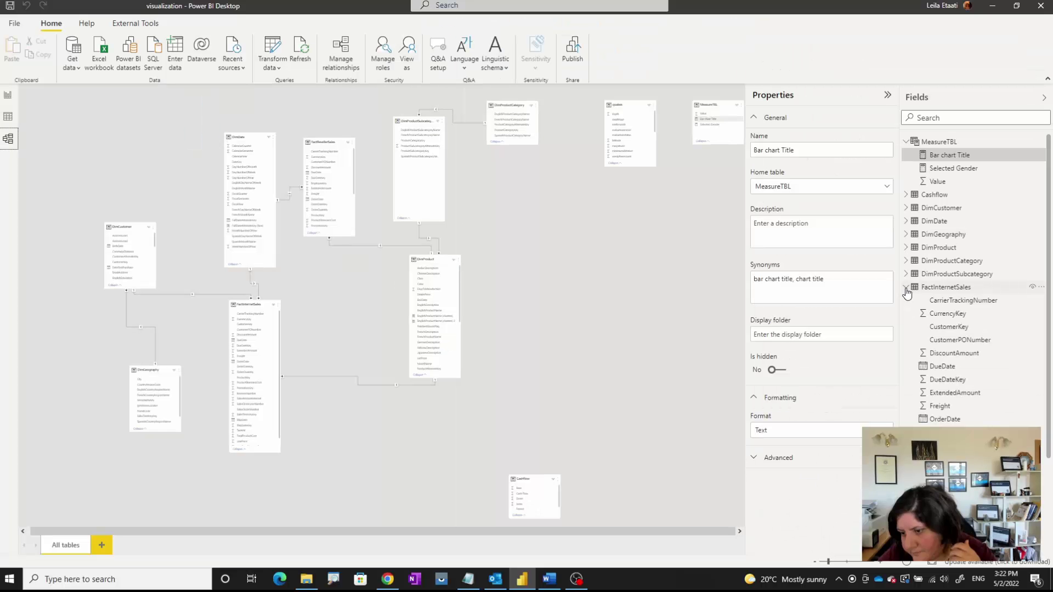
Multi-select FactInternetSales' ShipDate, OrderDate and DueDate columns in Model view.
{"action": "scroll", "coordinate": [912, 296], "scroll_direction": "down", "scroll_amount": 3}
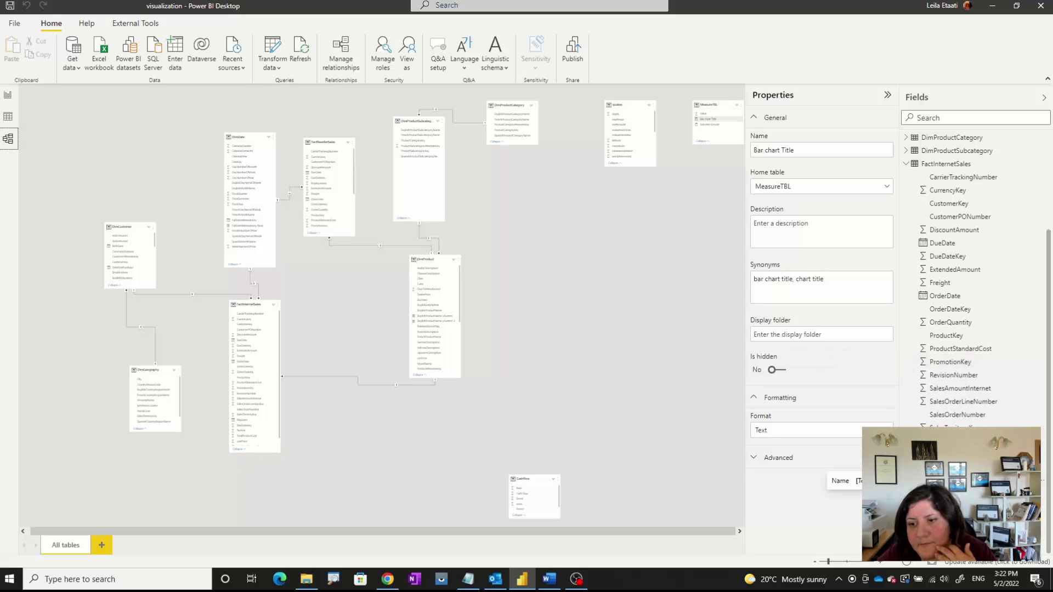
{"action": "scroll", "coordinate": [965, 274], "scroll_direction": "up", "scroll_amount": 3}
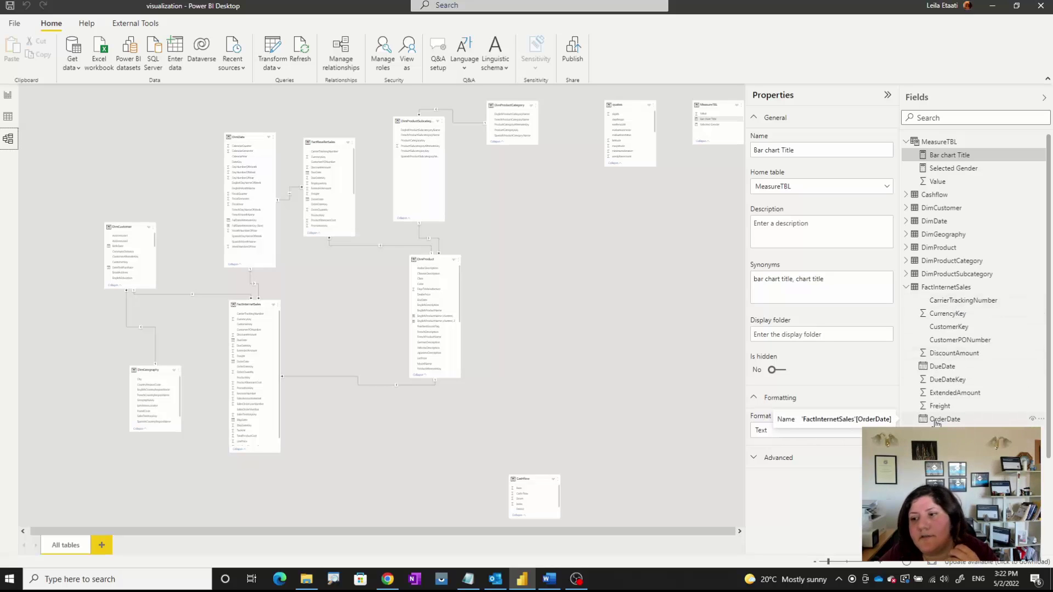
{"action": "scroll", "coordinate": [936, 423], "scroll_direction": "down", "scroll_amount": 3}
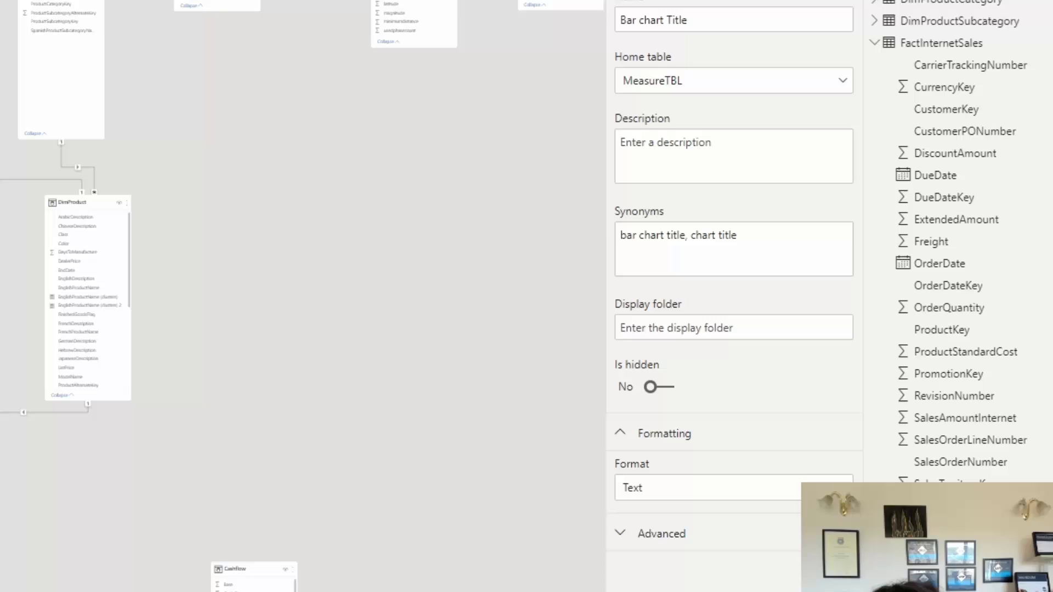
{"action": "left_click", "coordinate": [944, 446]}
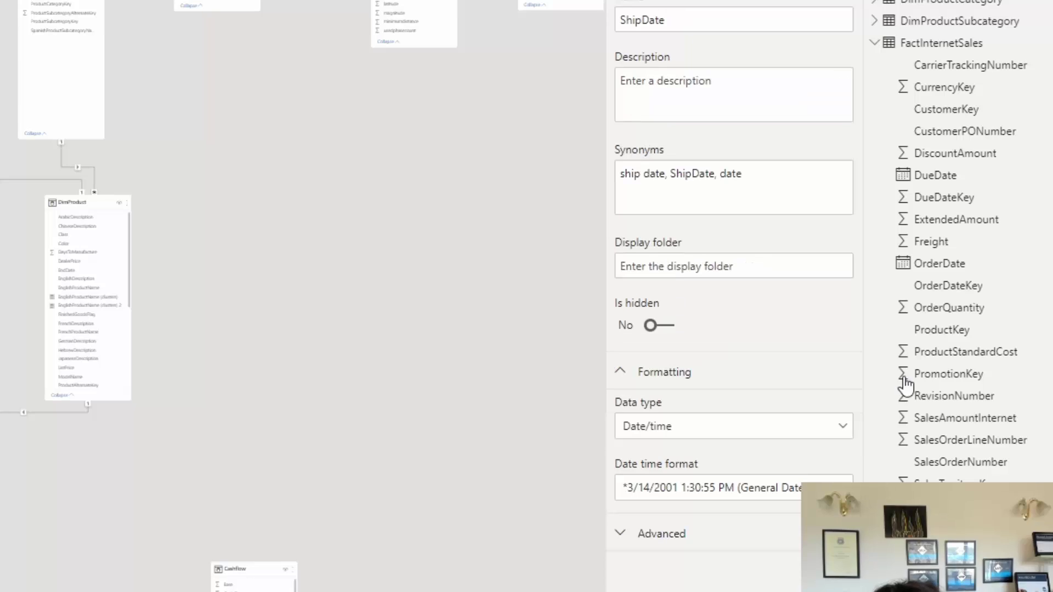
{"action": "left_click", "coordinate": [934, 179]}
{"action": "left_click", "coordinate": [941, 266]}
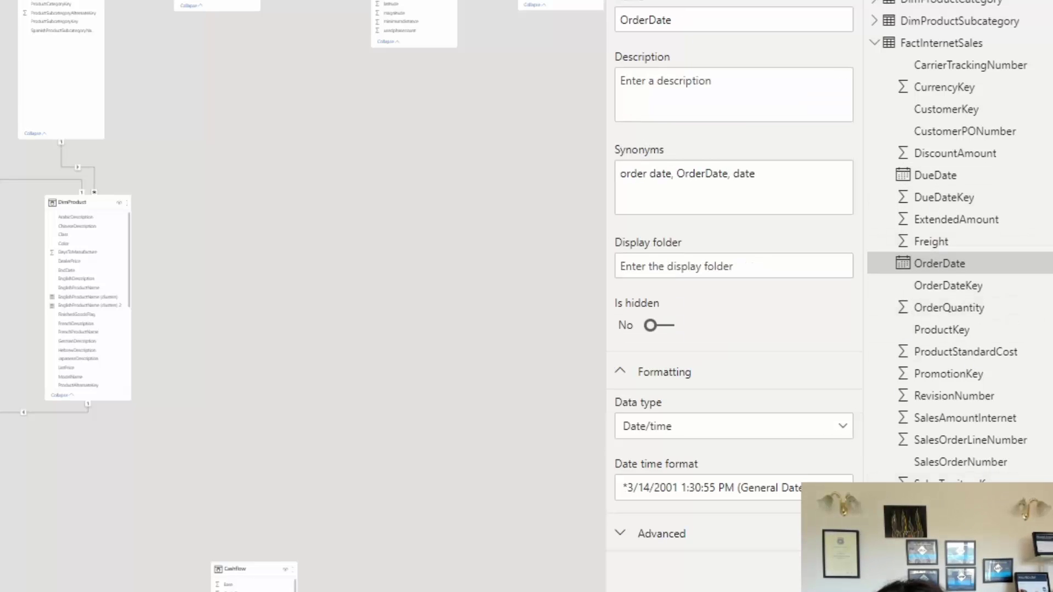
{"action": "left_click", "coordinate": [939, 506]}
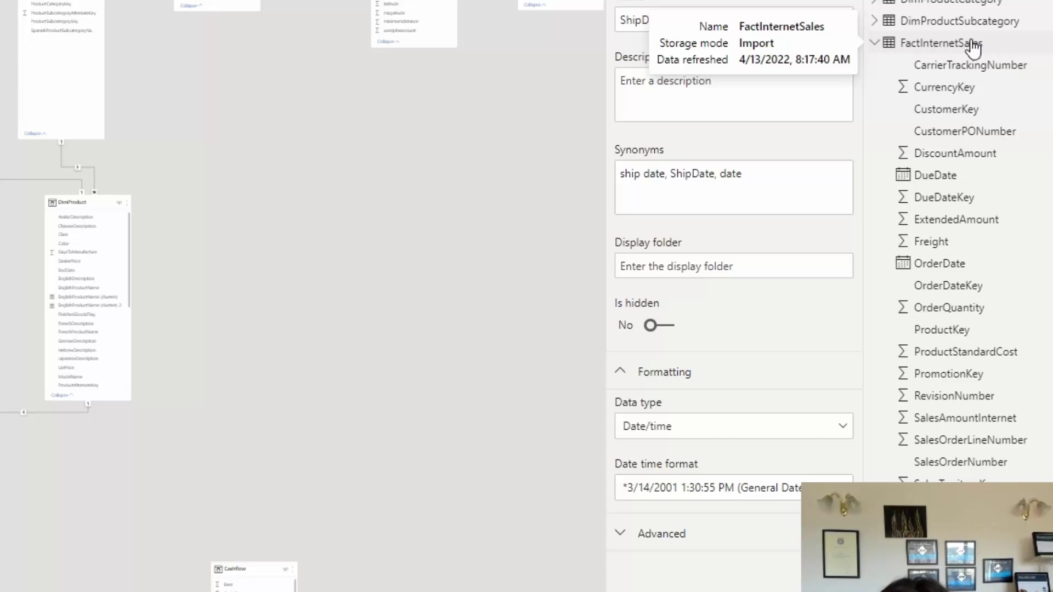
{"action": "left_click", "coordinate": [959, 264]}
{"action": "left_click", "coordinate": [948, 176], "text": "ctrl"}
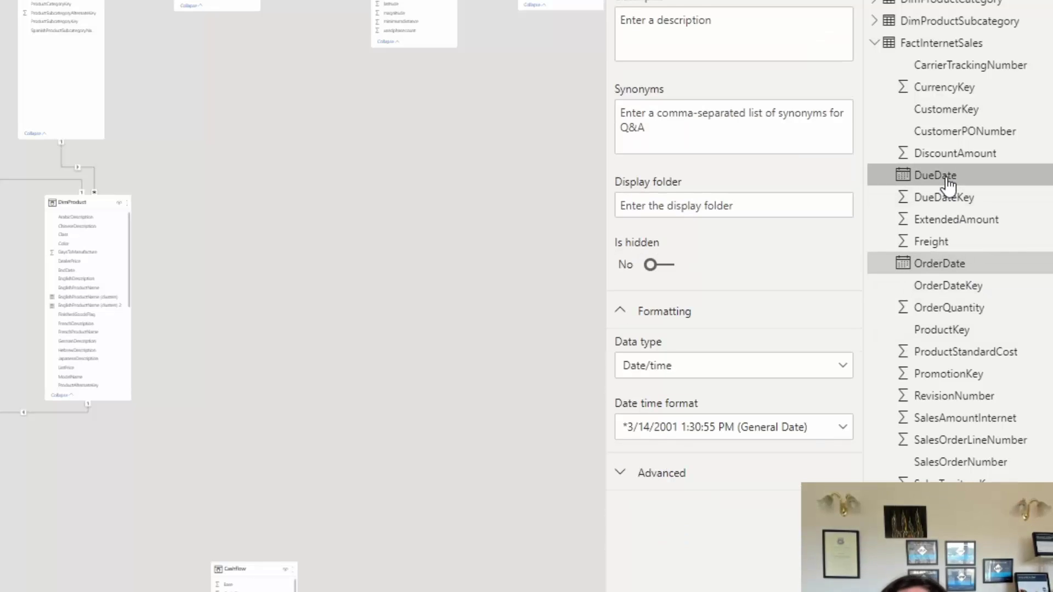
Set the selected columns' display folder to 'Date' and return to Report view.
{"action": "left_click", "coordinate": [644, 205]}
{"action": "type", "text": "Date"}
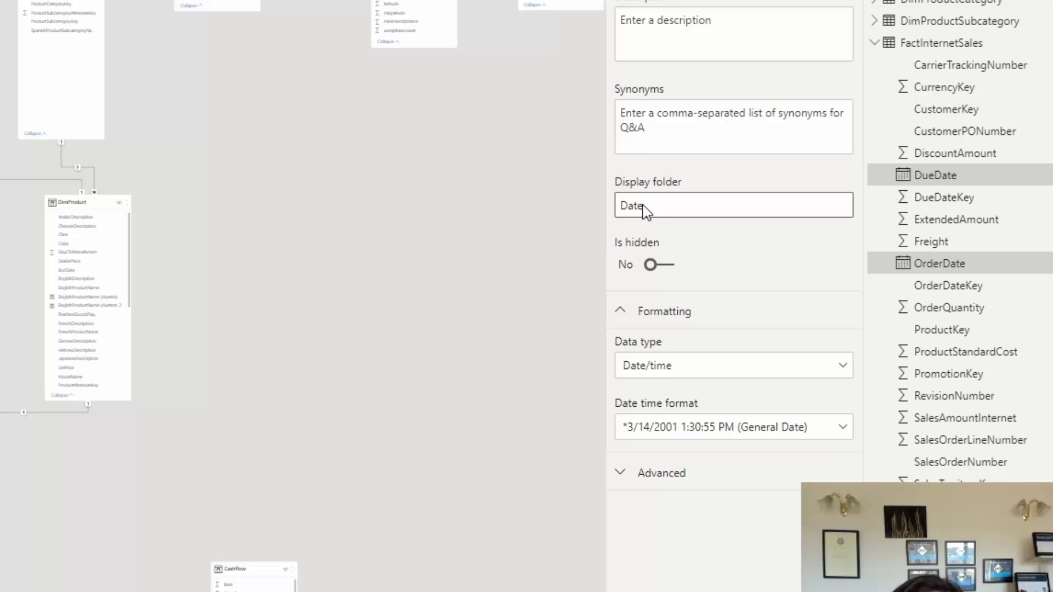
{"action": "key", "text": "Return"}
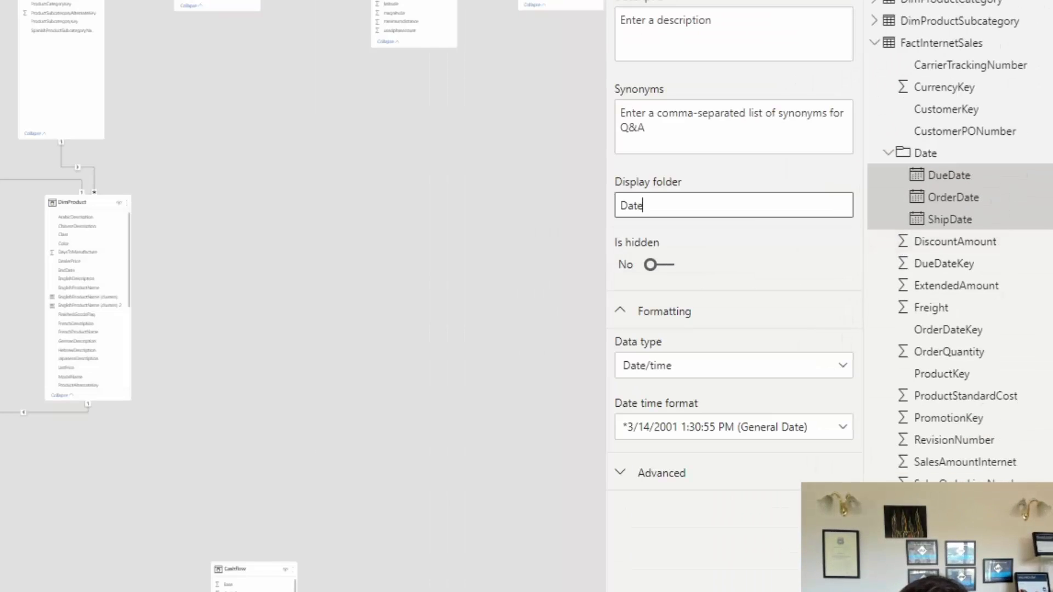
{"action": "left_click", "coordinate": [14, 104]}
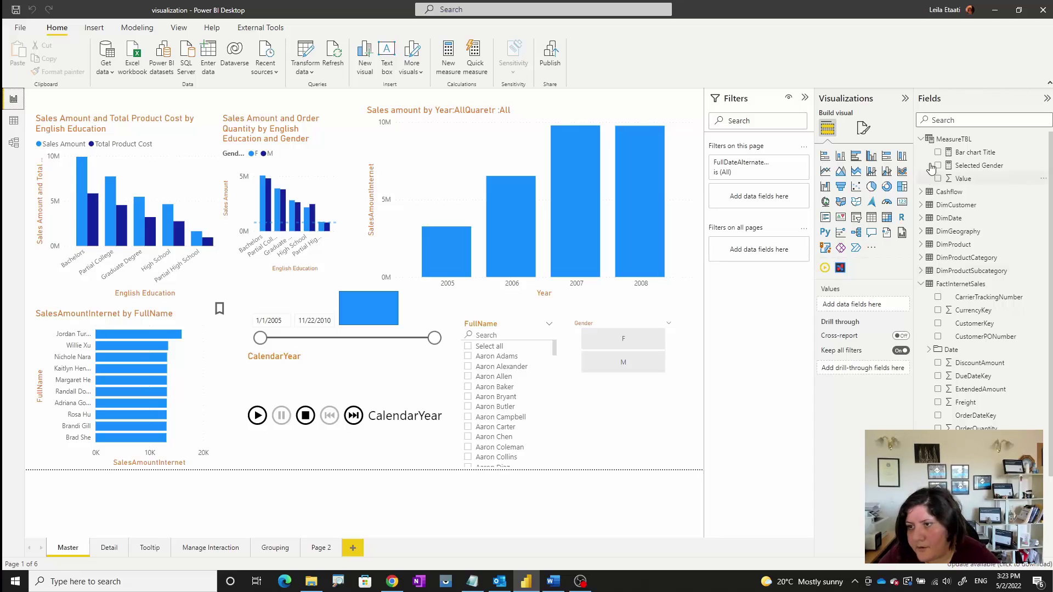
Add a new measure 'Measure = 100' to MeasureTBL.
{"action": "left_click", "coordinate": [924, 141]}
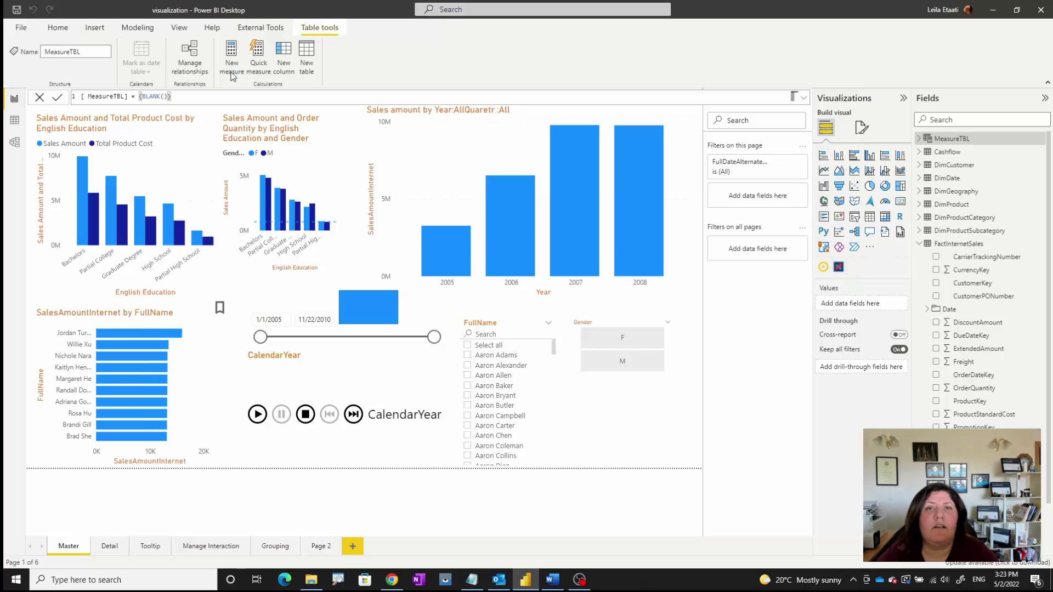
{"action": "left_click", "coordinate": [232, 68]}
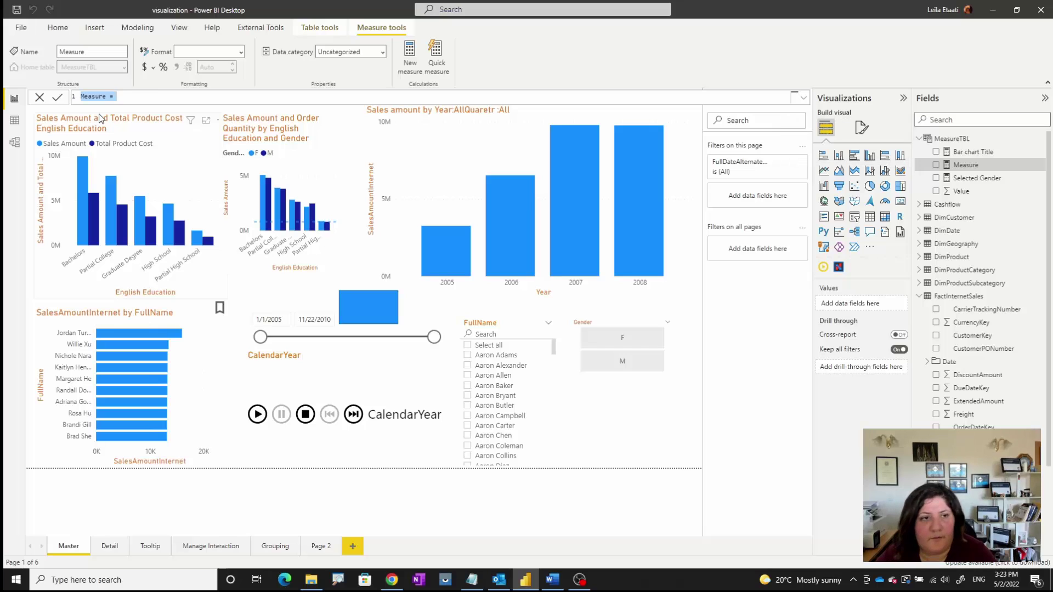
{"action": "left_click", "coordinate": [122, 97]}
{"action": "type", "text": "100"}
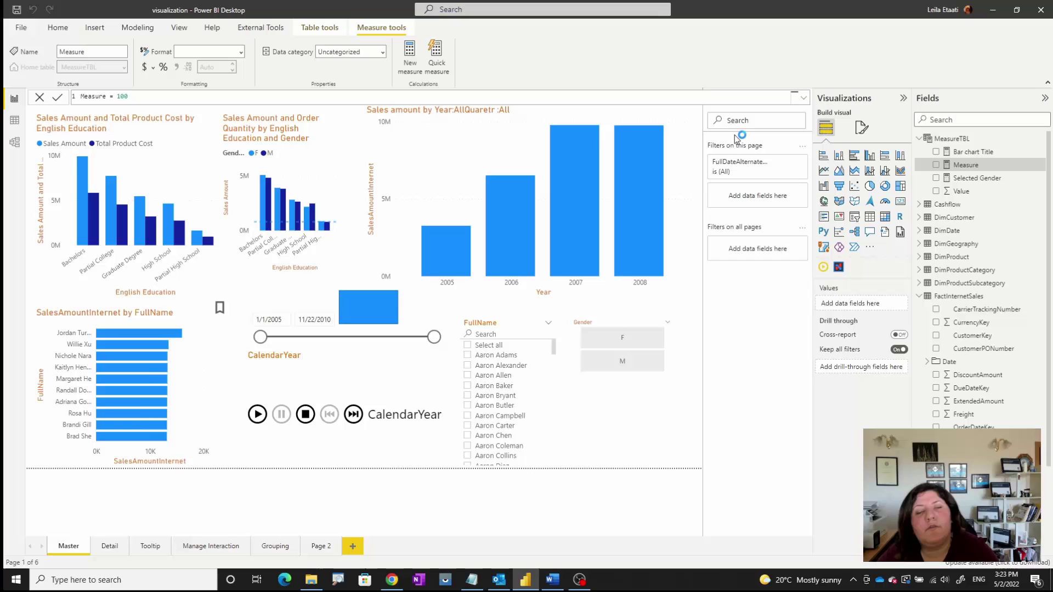
{"action": "key", "text": "Return"}
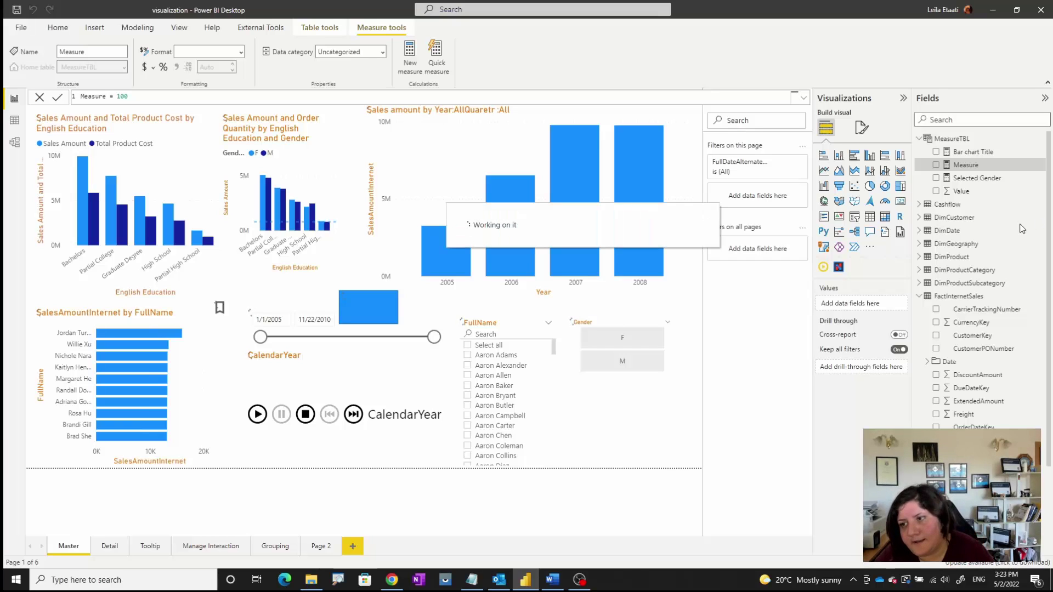
Expand the Date folder, peek at DimCustomer's Address folder, then bring Word forward.
{"action": "left_click", "coordinate": [927, 362]}
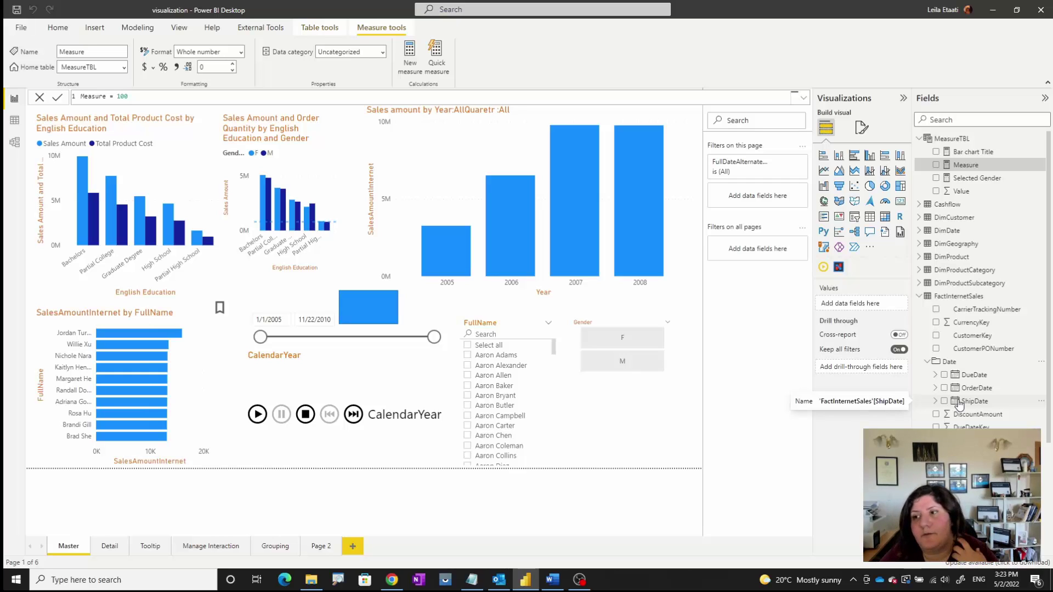
{"action": "left_click", "coordinate": [919, 218]}
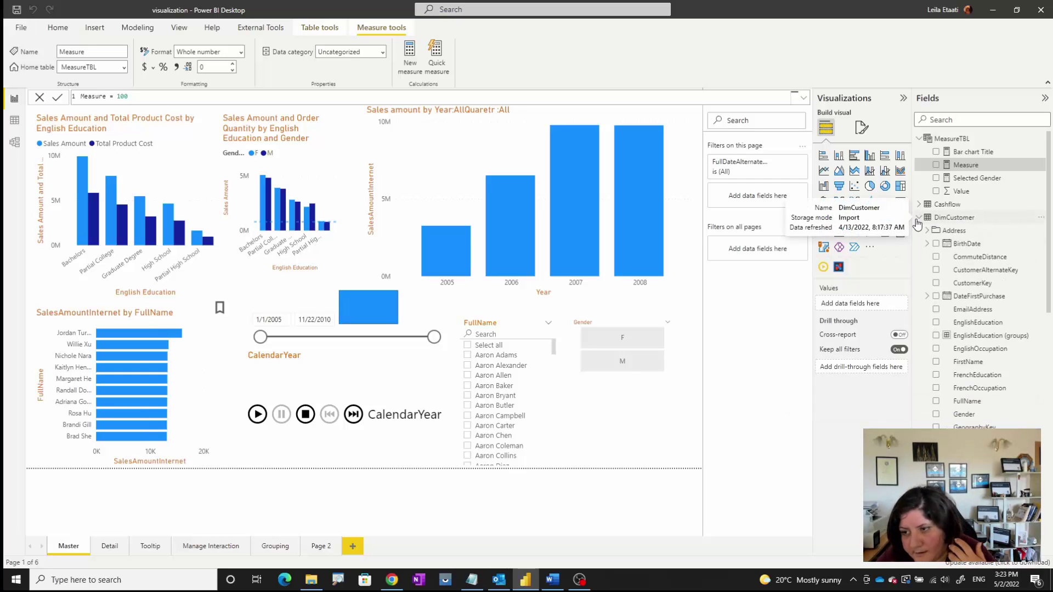
{"action": "left_click", "coordinate": [928, 231]}
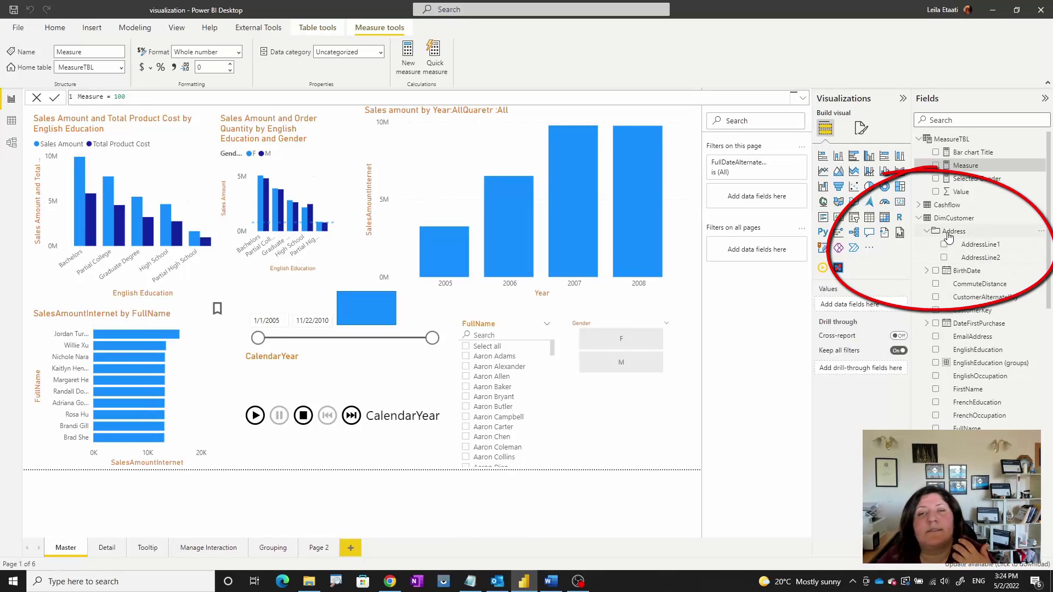
{"action": "left_click", "coordinate": [927, 232]}
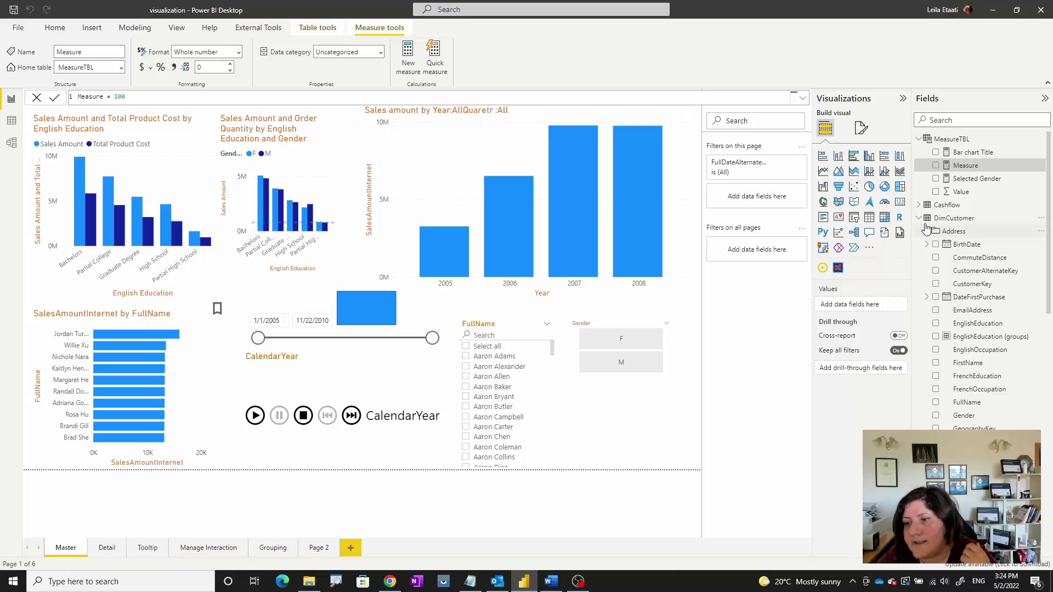
{"action": "left_click", "coordinate": [920, 220]}
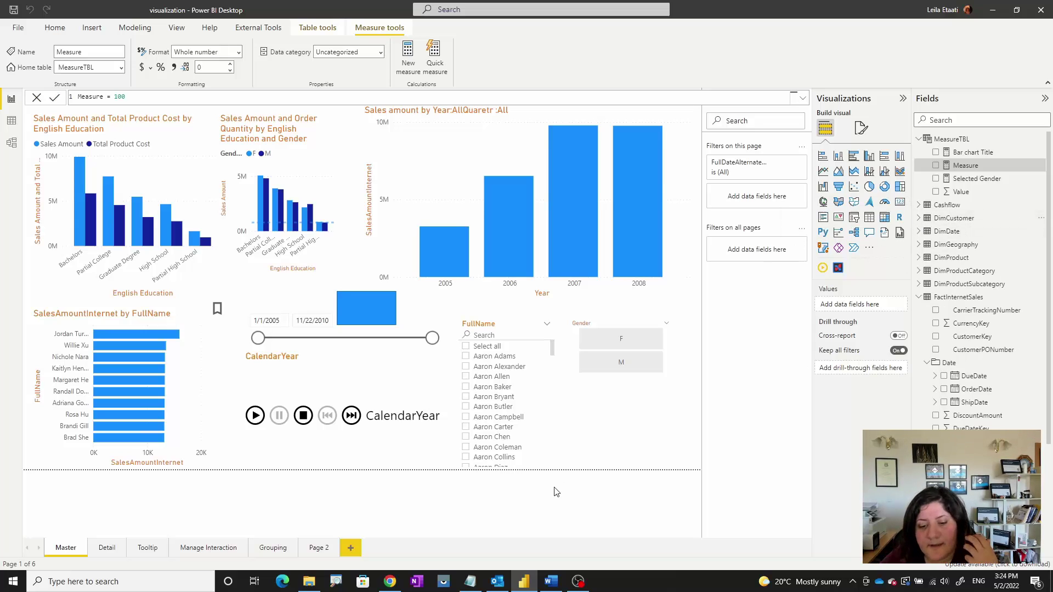
{"action": "left_click", "coordinate": [545, 582]}
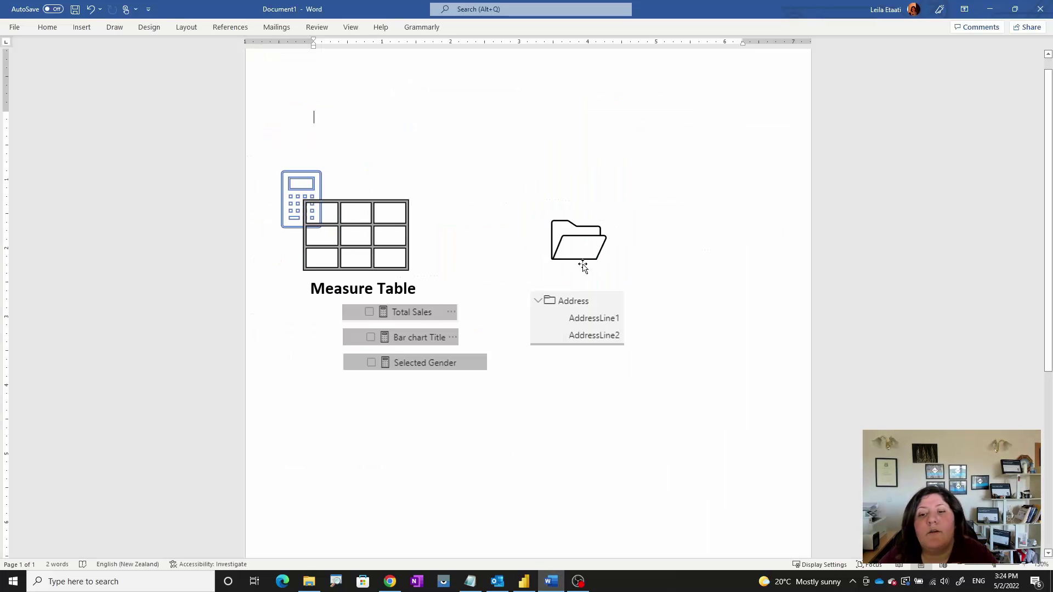